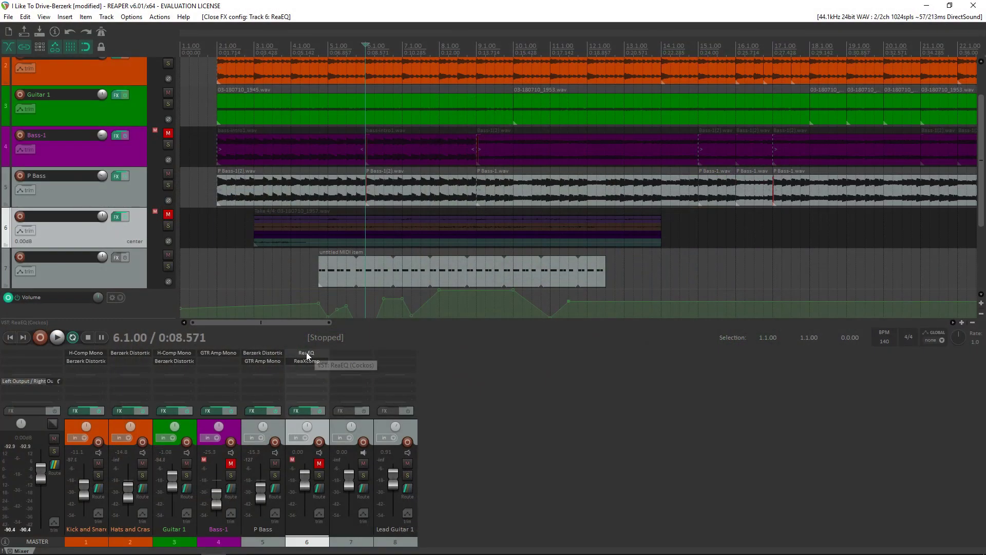
# Step: Embed ReaEQ's controls in track 6's mixer strip and drag EQ band 4 to reshape the curve
pyautogui.click(306, 353)
pyautogui.rightClick(306, 354)
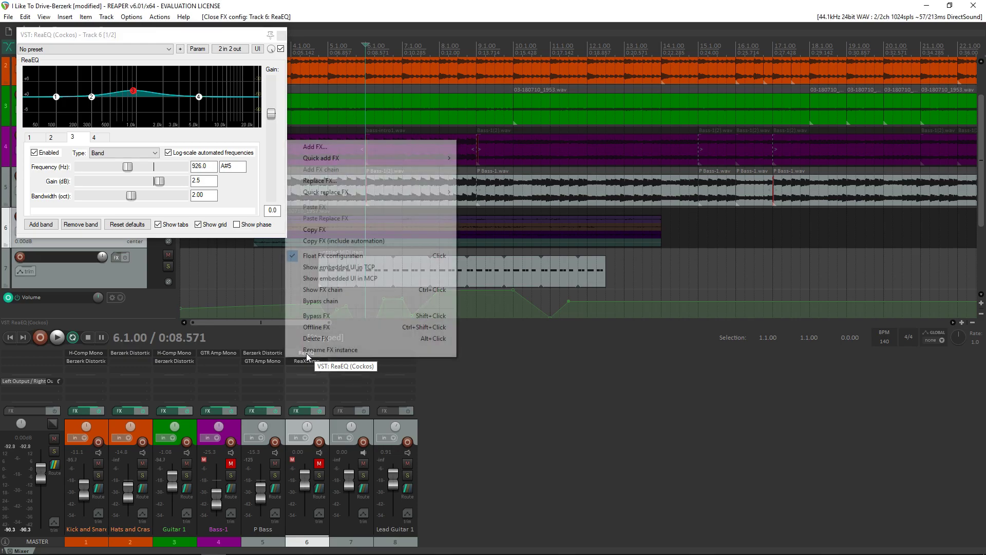
pyautogui.click(375, 283)
pyautogui.moveTo(320, 366); pyautogui.dragTo(305, 365)
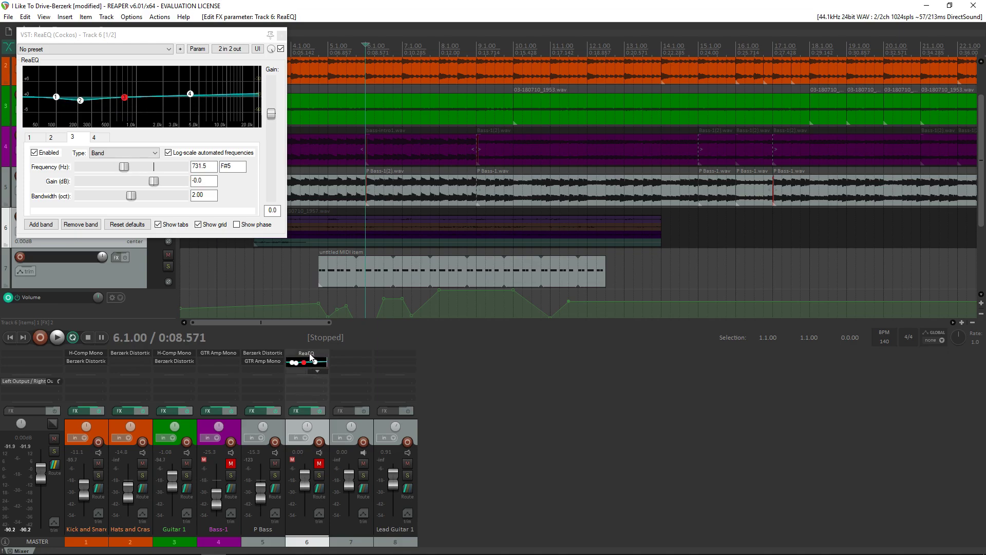
# Step: Embed ReaXcomp's controls in track 6's mixer strip as well
pyautogui.scroll(-1, 312, 366)
pyautogui.rightClick(313, 355)
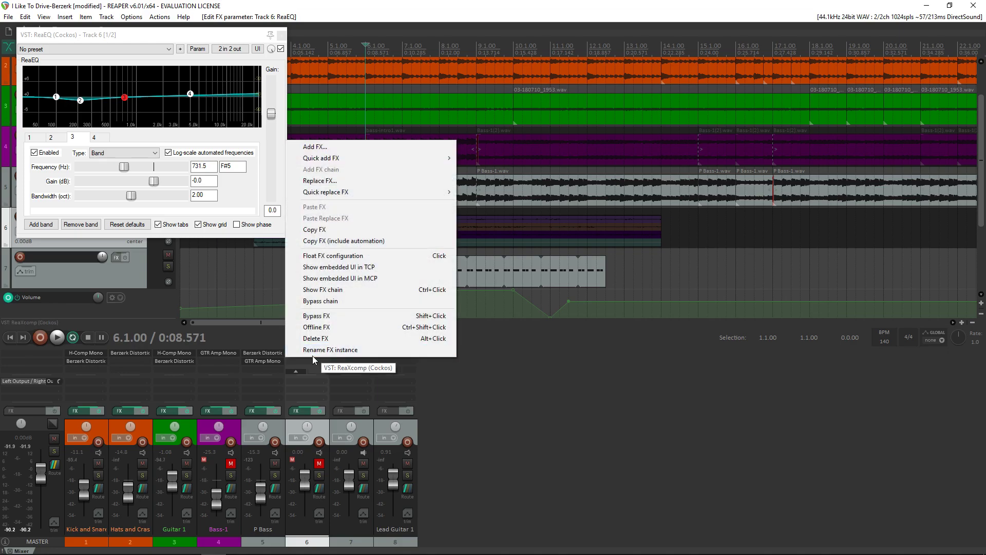
pyautogui.click(402, 279)
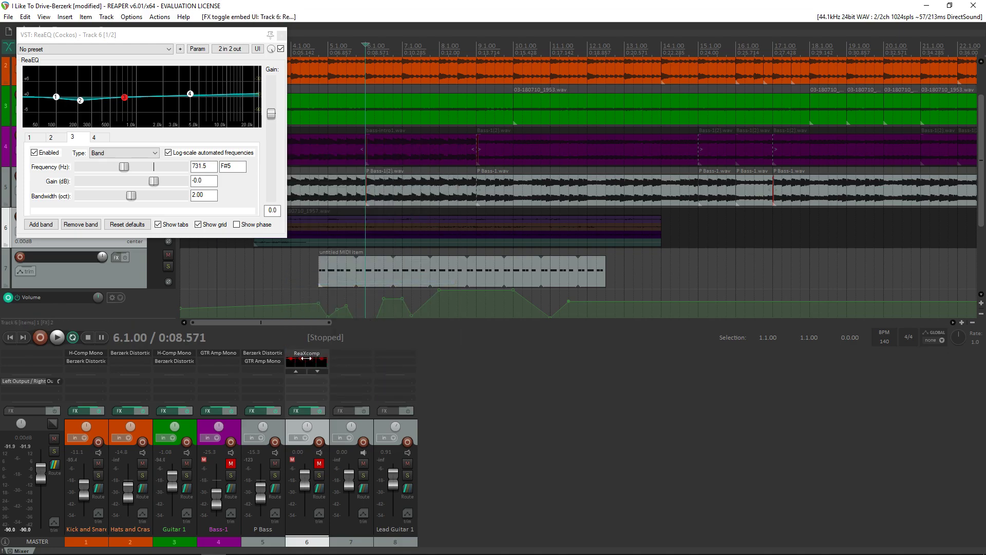
pyautogui.scroll(1, 307, 360)
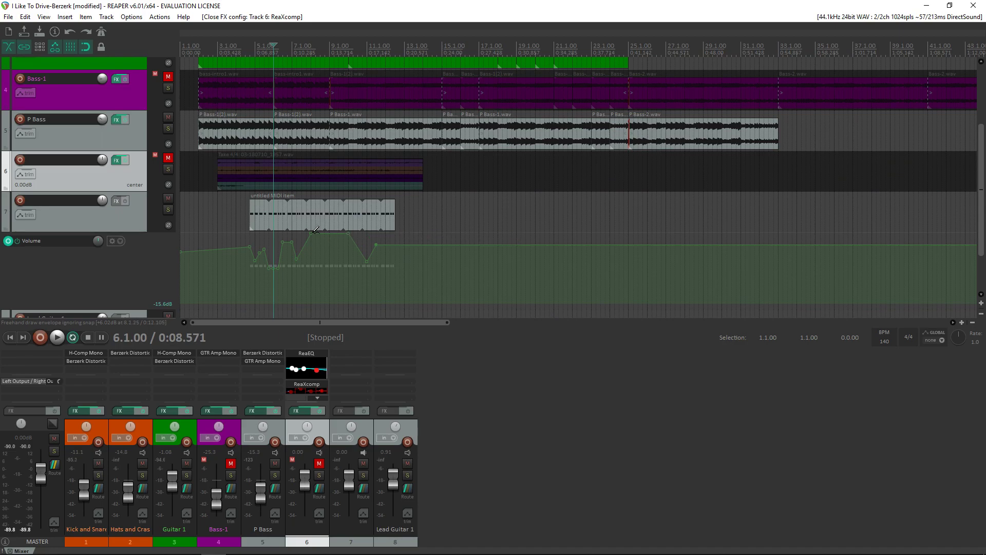
# Step: Draw a wavy freehand volume curve across track 7's envelope lane, redrawing part with a dip
pyautogui.moveTo(314, 230)
pyautogui.mouseDown()
pyautogui.moveTo(315, 245)
pyautogui.moveTo(341, 245)
pyautogui.moveTo(367, 262)
pyautogui.mouseUp()
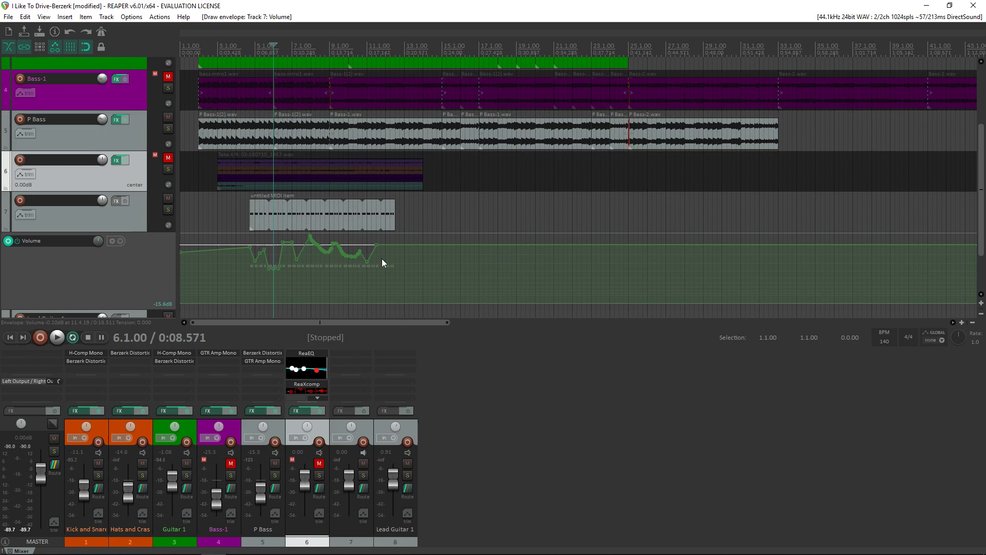
pyautogui.moveTo(377, 245)
pyautogui.mouseDown()
pyautogui.moveTo(398, 261)
pyautogui.moveTo(411, 243)
pyautogui.mouseUp()
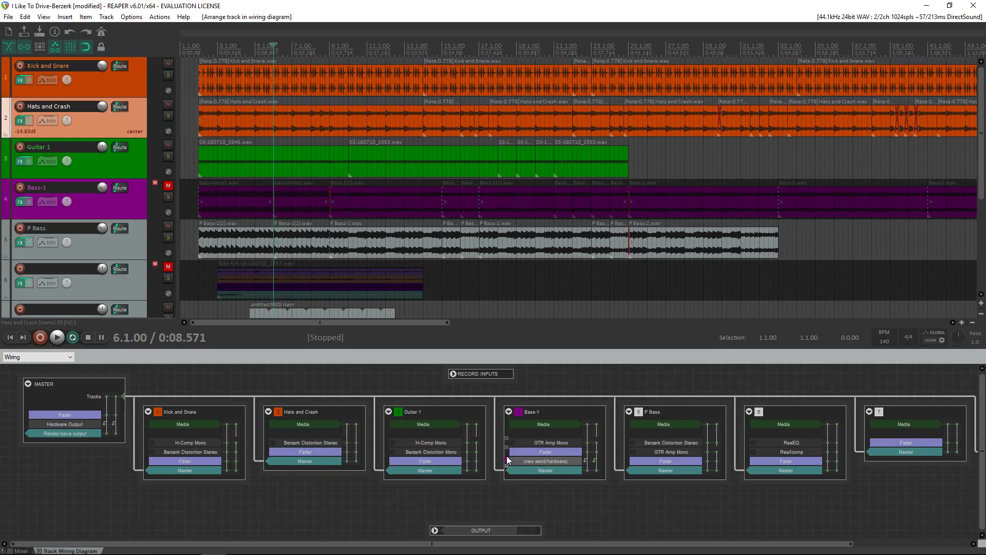
# Step: Route sends from Bass-1 and Guitar 1 to track 6, and from Kick and Snare to Hats and Crash
pyautogui.moveTo(559, 472); pyautogui.dragTo(776, 433)
pyautogui.moveTo(155, 474)
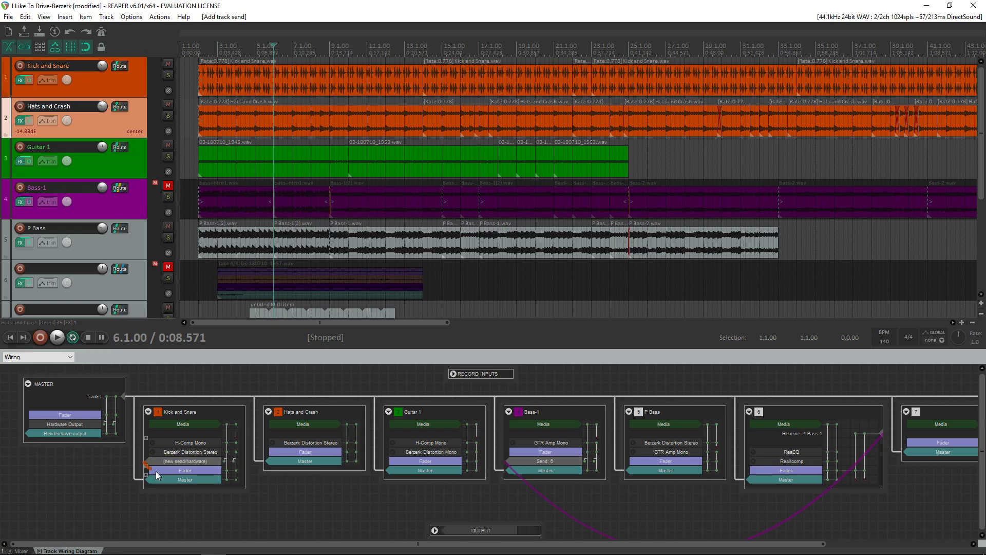
pyautogui.moveTo(263, 467); pyautogui.dragTo(270, 462)
pyautogui.moveTo(425, 443); pyautogui.dragTo(884, 452)
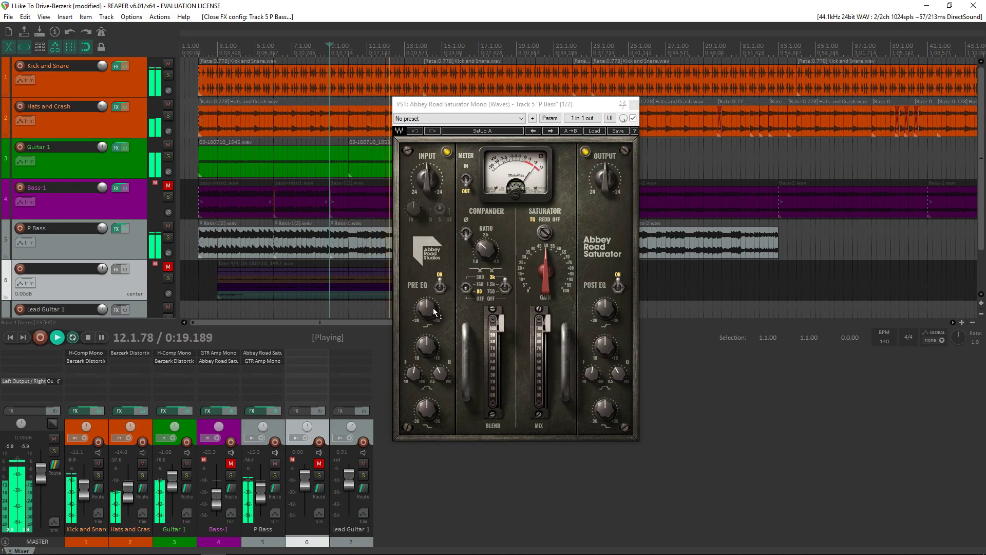
# Step: Tweak the pre EQ bands, lower the mix to about 87.6, flip compander phase, set its filter to 160
pyautogui.moveTo(425, 312); pyautogui.dragTo(425, 314)
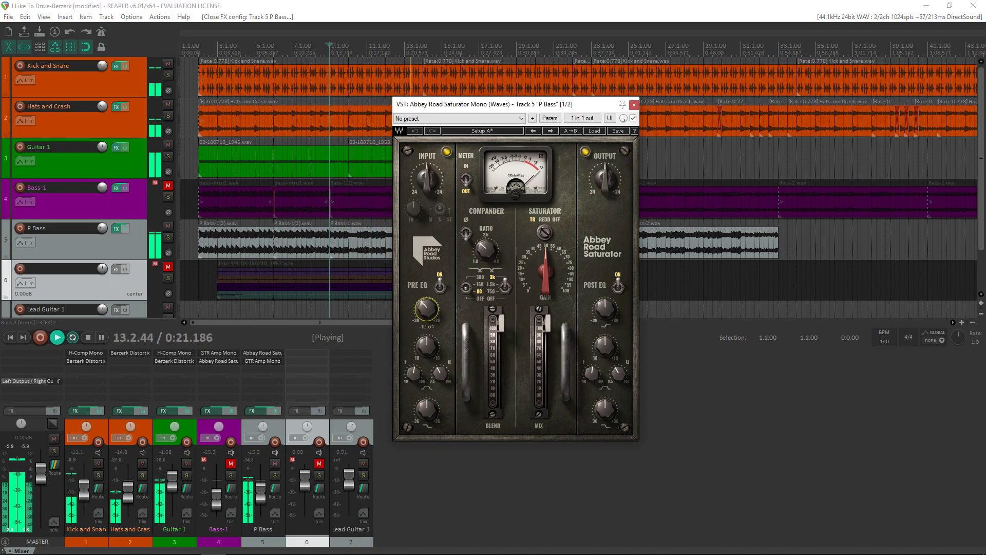
pyautogui.moveTo(422, 354); pyautogui.dragTo(422, 352)
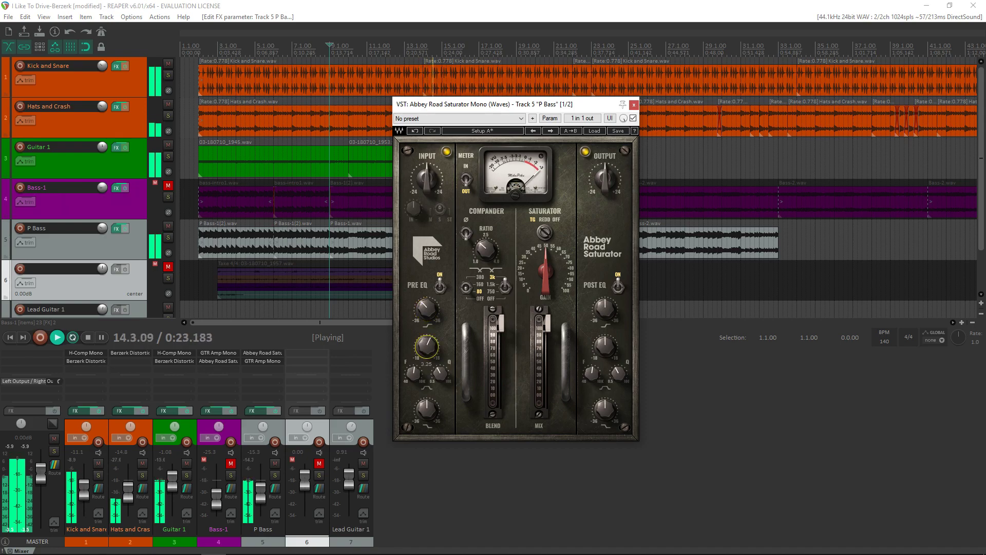
pyautogui.click(501, 323)
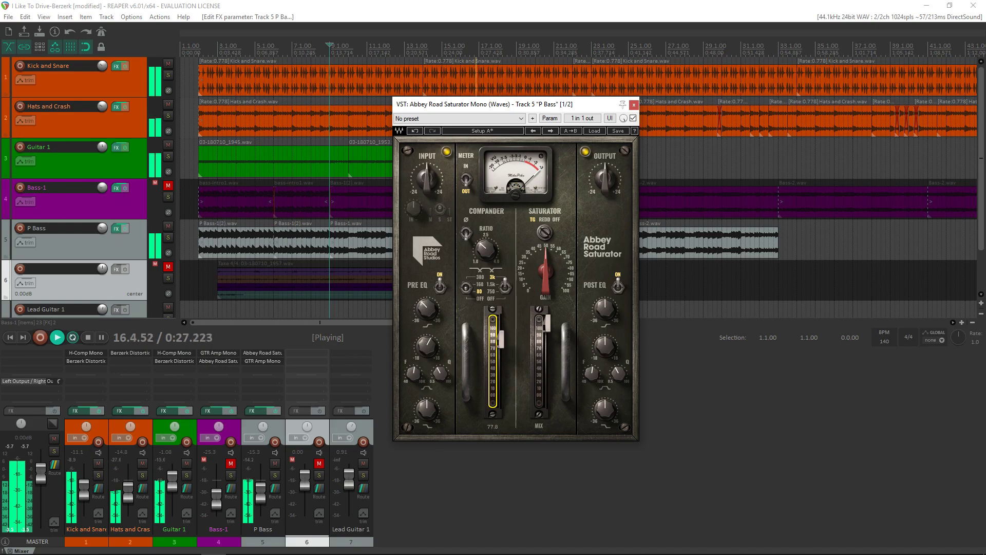
pyautogui.moveTo(547, 322); pyautogui.dragTo(547, 331)
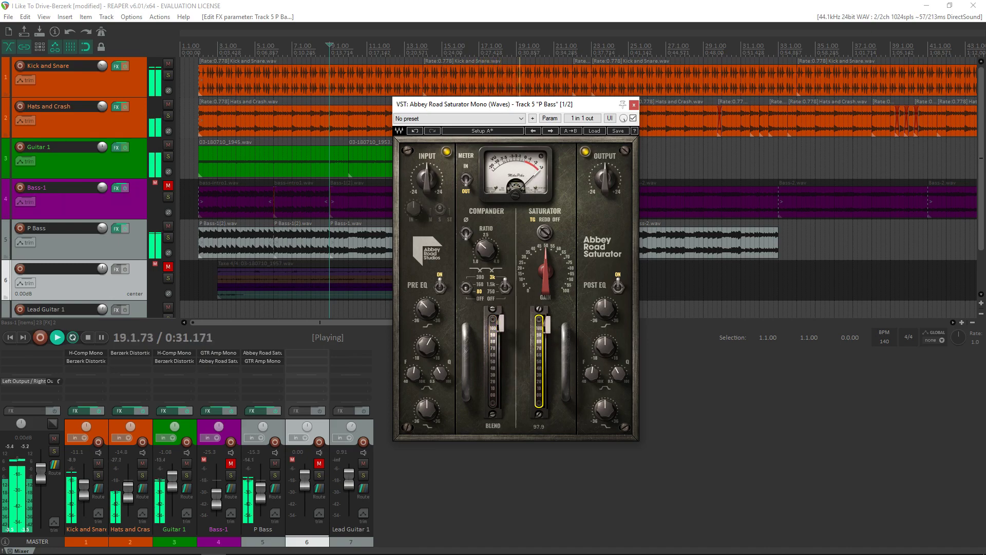
pyautogui.click(550, 297)
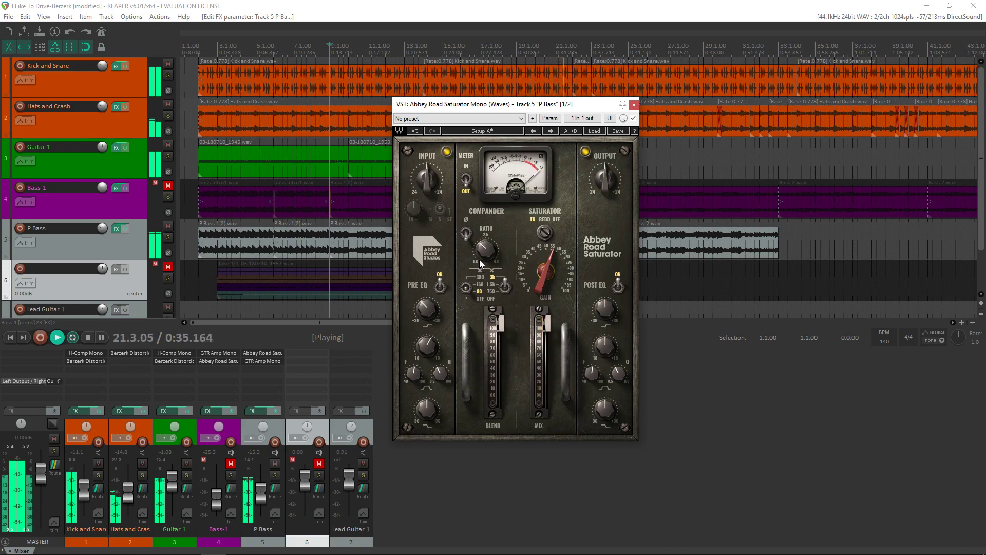
pyautogui.click(464, 234)
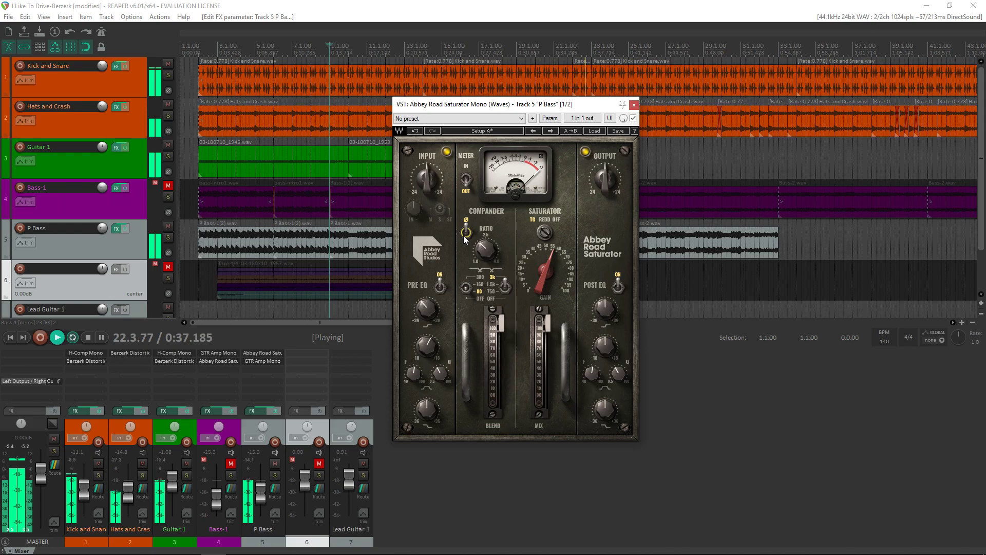
pyautogui.click(484, 250)
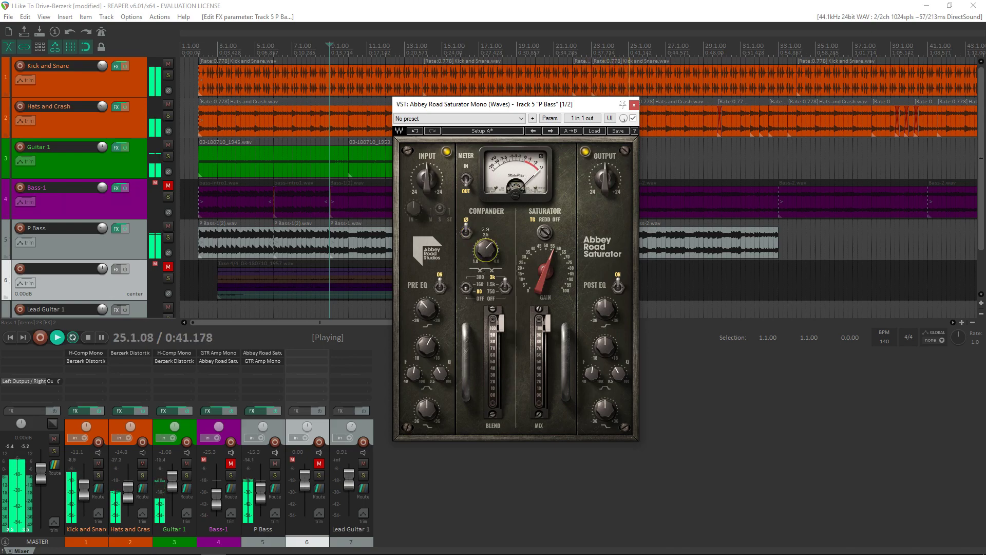
pyautogui.click(466, 287)
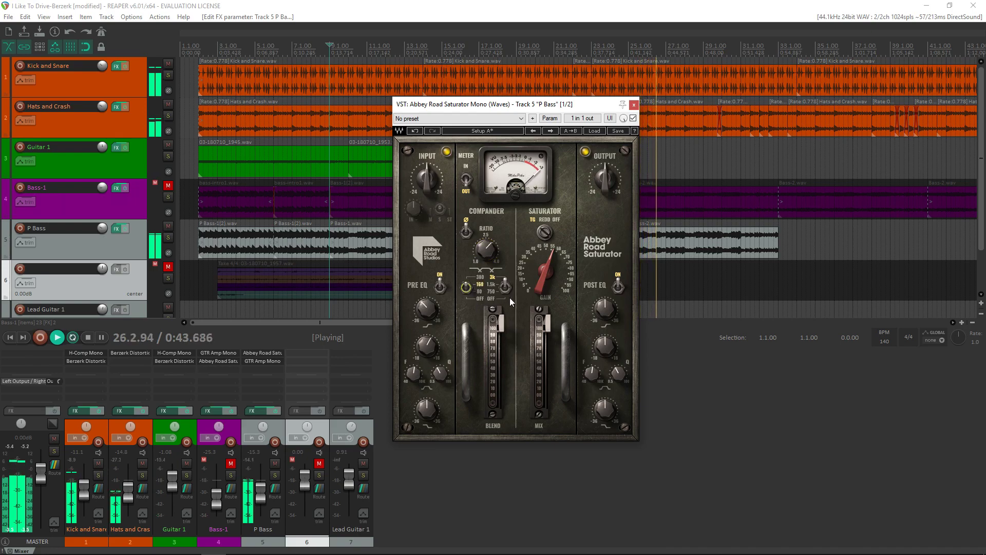
# Step: Adjust the post EQ bands and pre EQ Q and low band, then settle saturation gain near 35
pyautogui.click(612, 312)
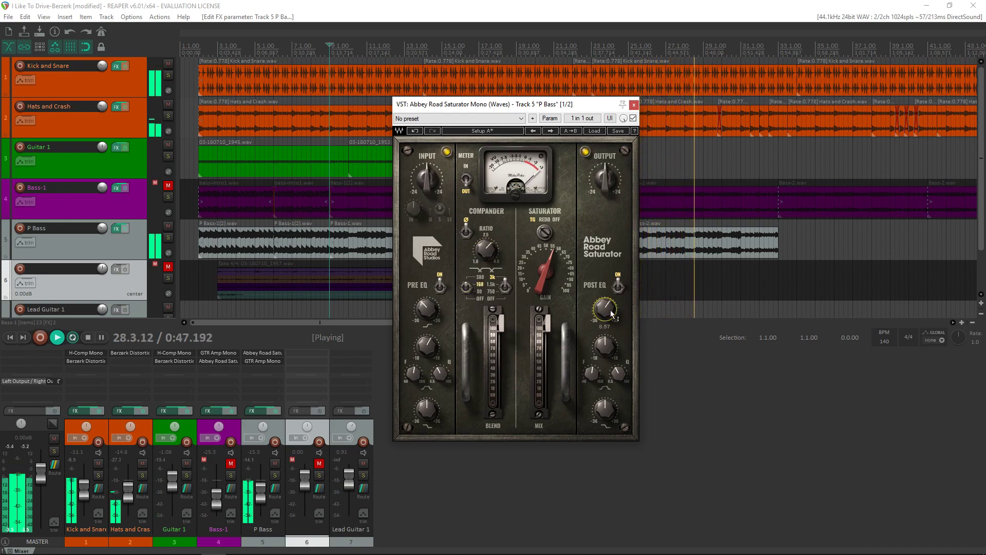
pyautogui.click(607, 352)
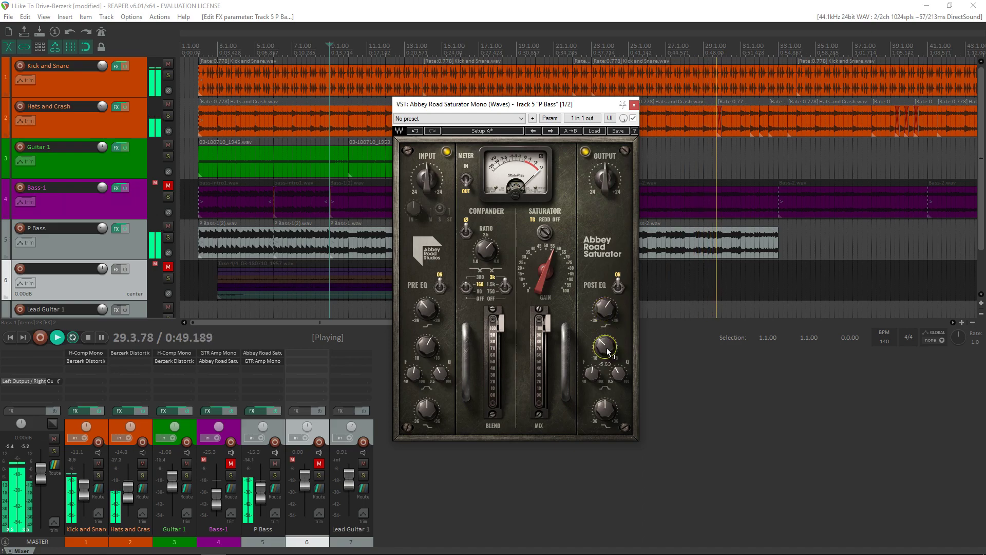
pyautogui.click(439, 373)
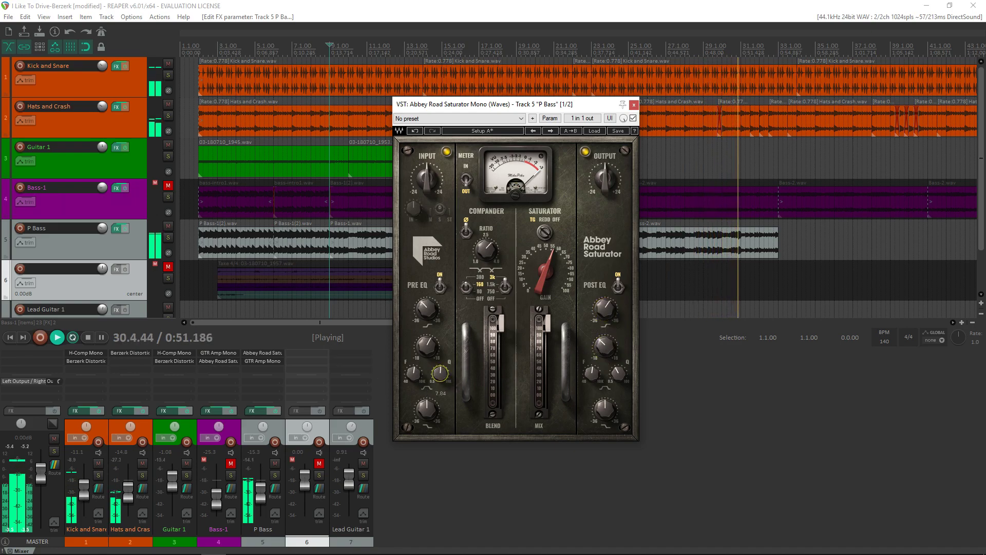
pyautogui.click(427, 409)
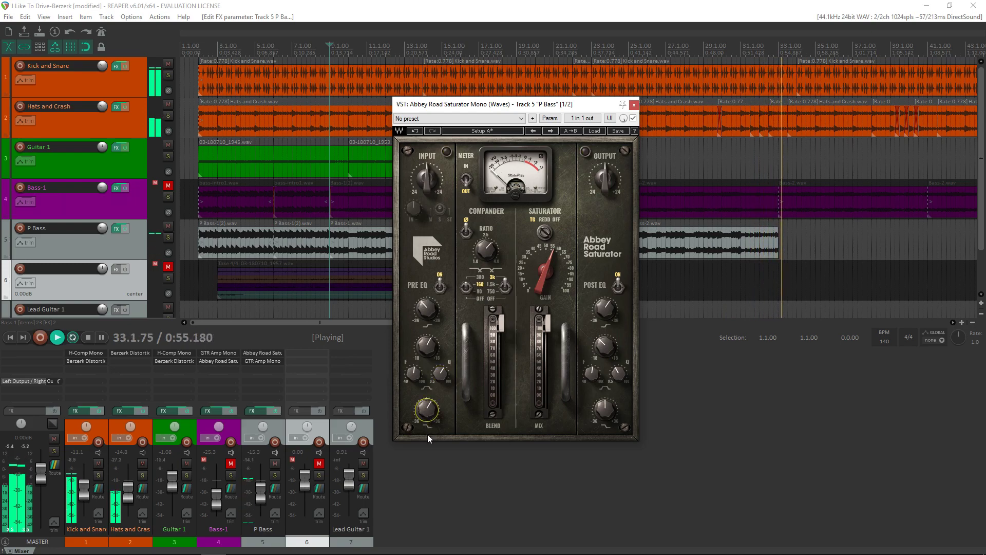
pyautogui.click(546, 274)
pyautogui.moveTo(546, 273); pyautogui.dragTo(548, 298)
pyautogui.click(605, 178)
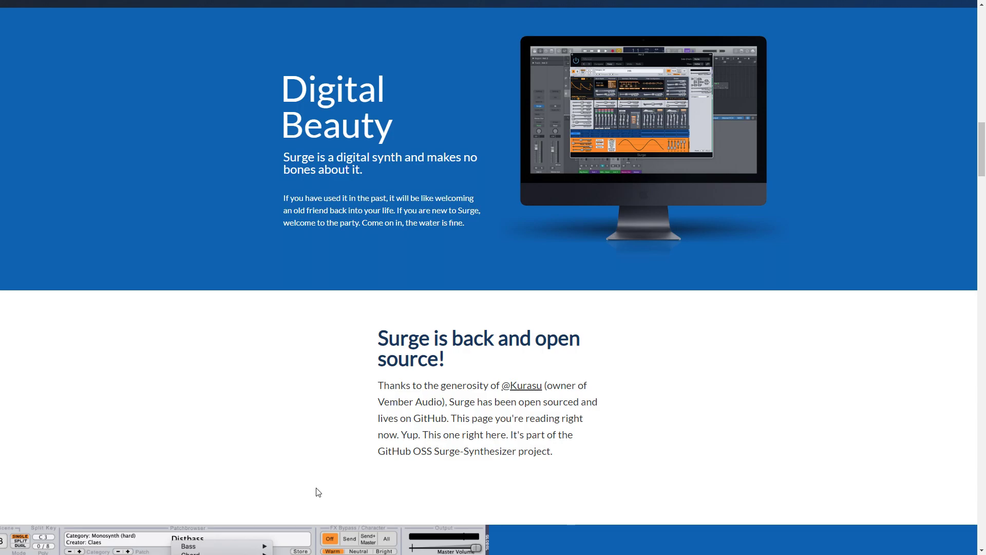
# Step: Scroll the Surge site past Synth Specifications, Oscillators and Filter Block down to Modulation
pyautogui.scroll(-10, 316, 492)
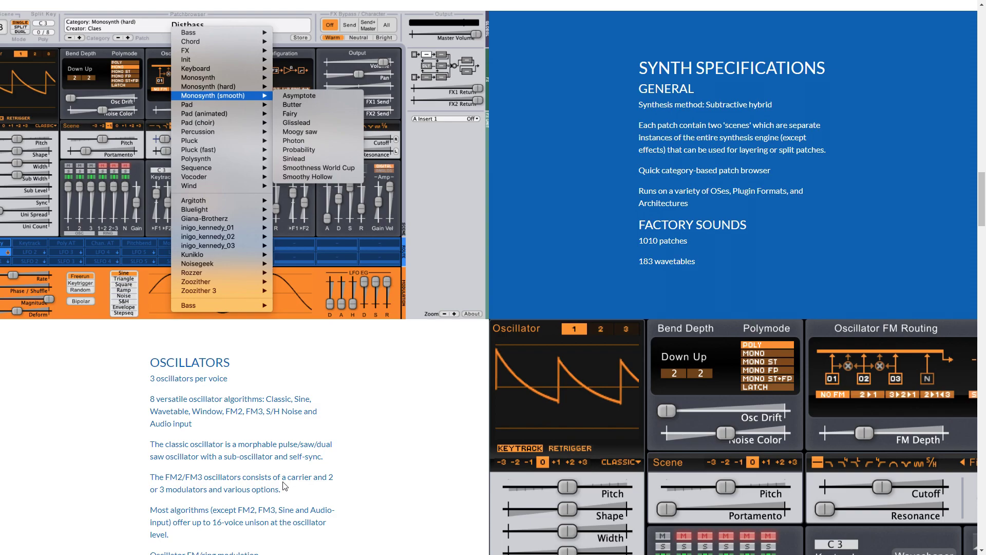
pyautogui.scroll(-9, 284, 486)
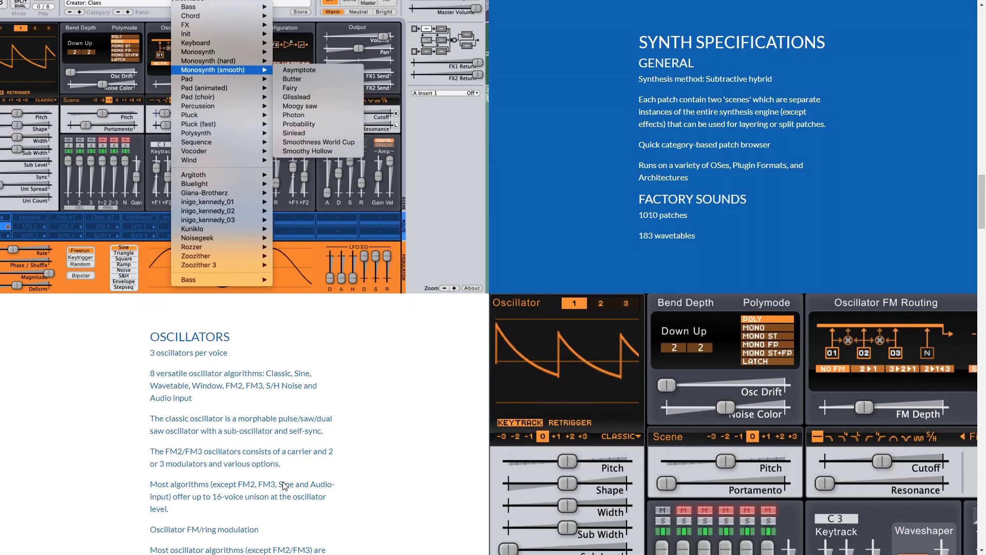
pyautogui.scroll(-4, 283, 482)
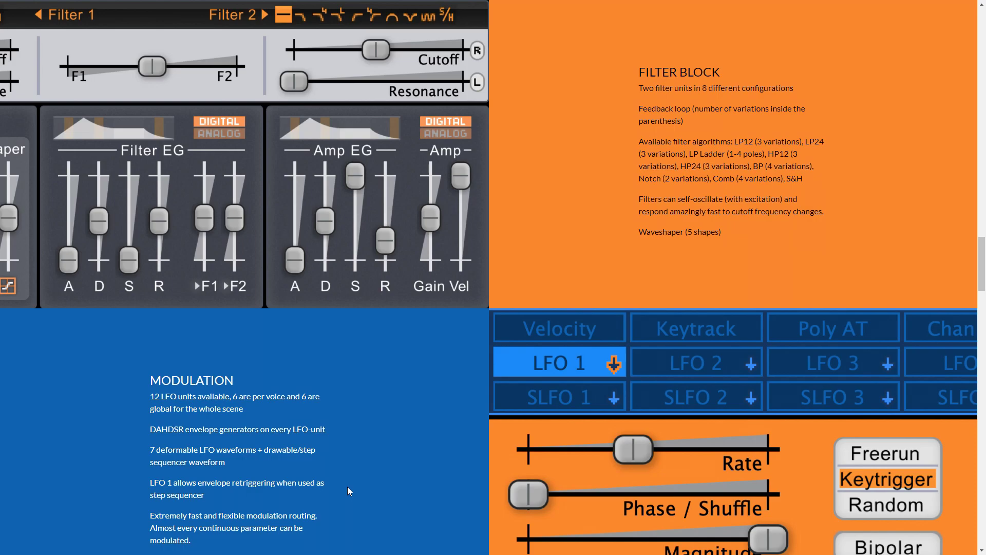
pyautogui.scroll(-10, 347, 491)
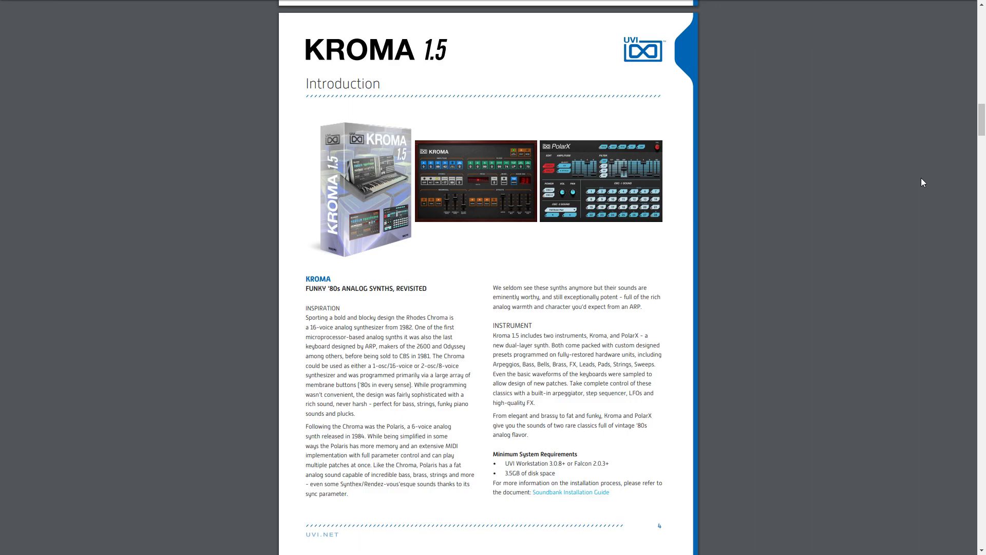
# Step: Scroll the Kroma 1.5 manual from page 4 to the 'Kroma - Edit Page' on page 5, then onto page 6
pyautogui.moveTo(982, 130); pyautogui.dragTo(981, 161)
pyautogui.scroll(-1, 982, 160)
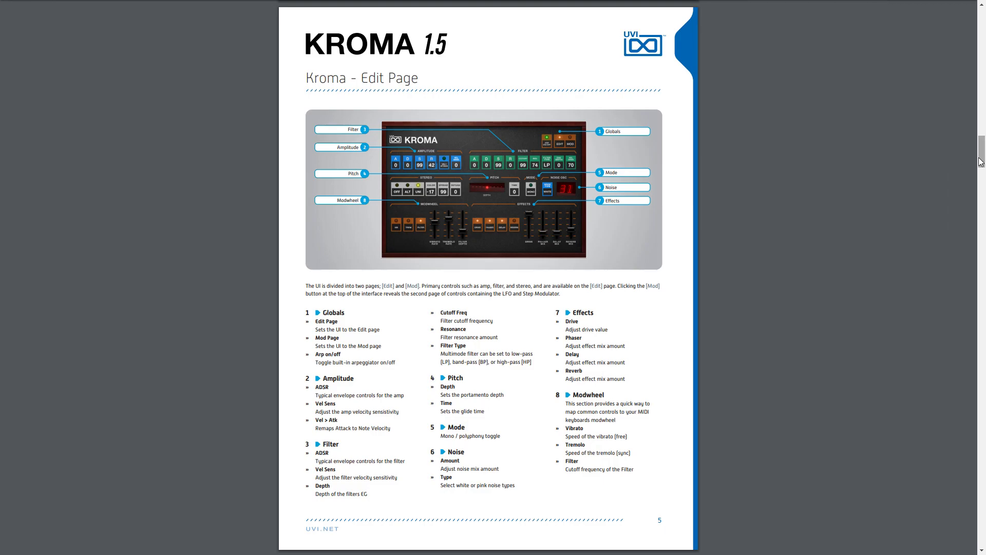
pyautogui.scroll(-10, 969, 170)
pyautogui.moveTo(973, 187); pyautogui.dragTo(971, 192)
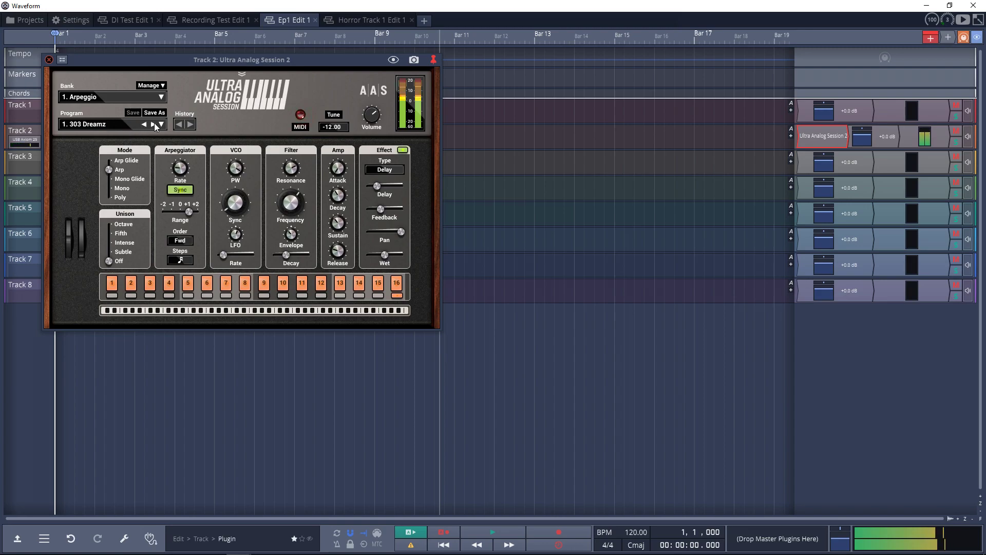
# Step: Step through Ultra Analog programs on Track 2: 2. Vintage, Travel Frontiers, Uplifting and beyond
pyautogui.click(154, 124)
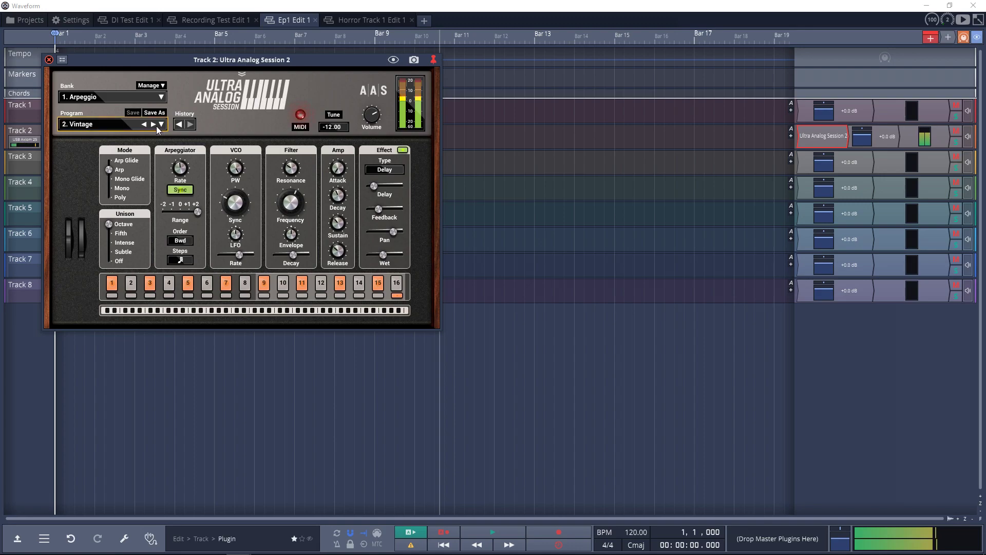
pyautogui.click(154, 125)
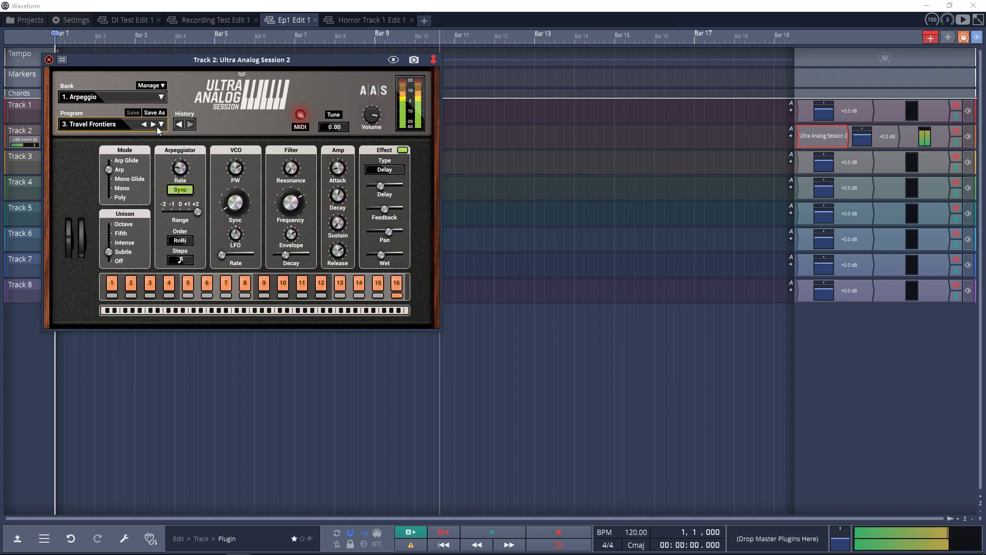
pyautogui.click(156, 126)
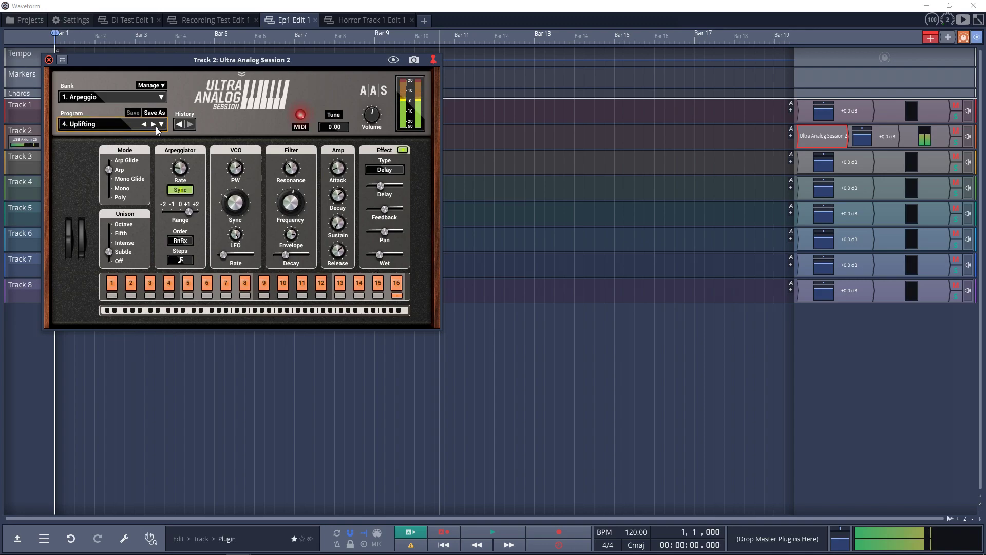
pyautogui.click(155, 127)
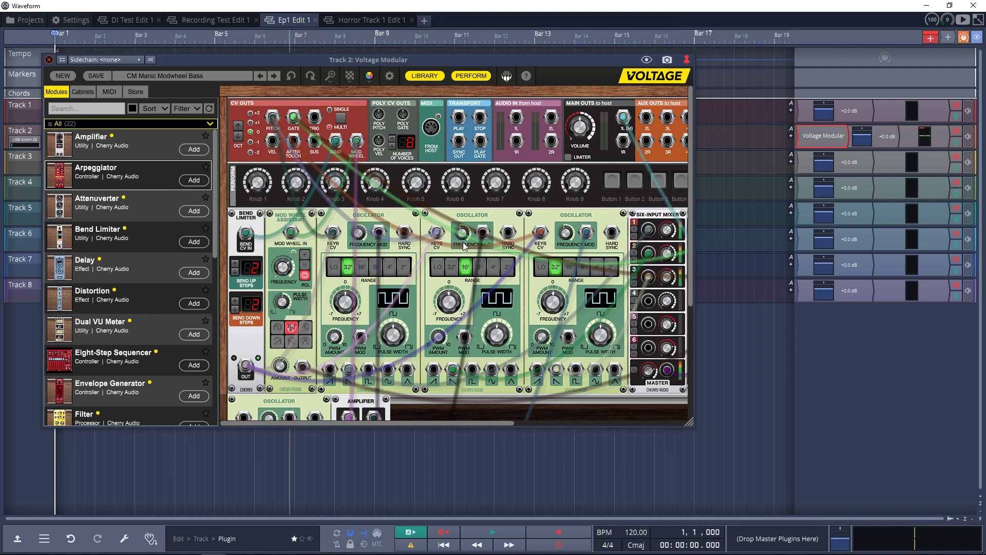
# Step: Move the Envelope Generator to the rack's far left, then cycle presets CM MW Bass, CM Seq Square, Classic Fuzz
pyautogui.moveTo(562, 218)
pyautogui.mouseDown()
pyautogui.moveTo(291, 218)
pyautogui.moveTo(547, 218)
pyautogui.mouseUp()
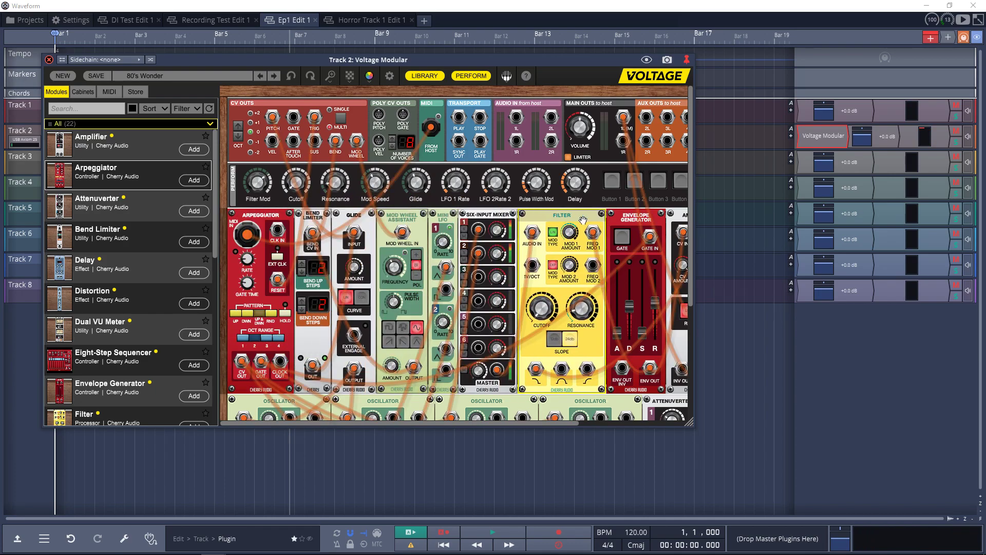
pyautogui.moveTo(636, 216); pyautogui.dragTo(205, 159)
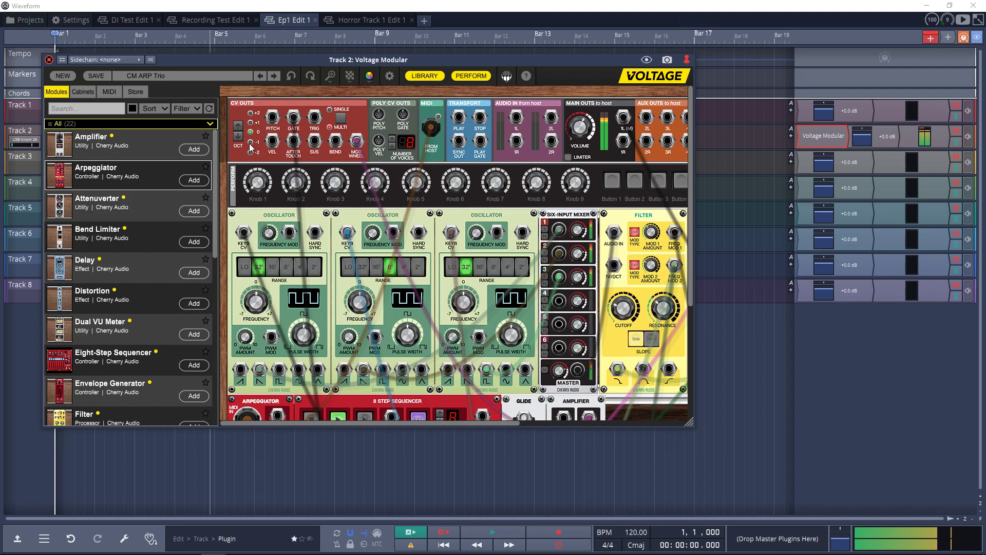
pyautogui.click(275, 77)
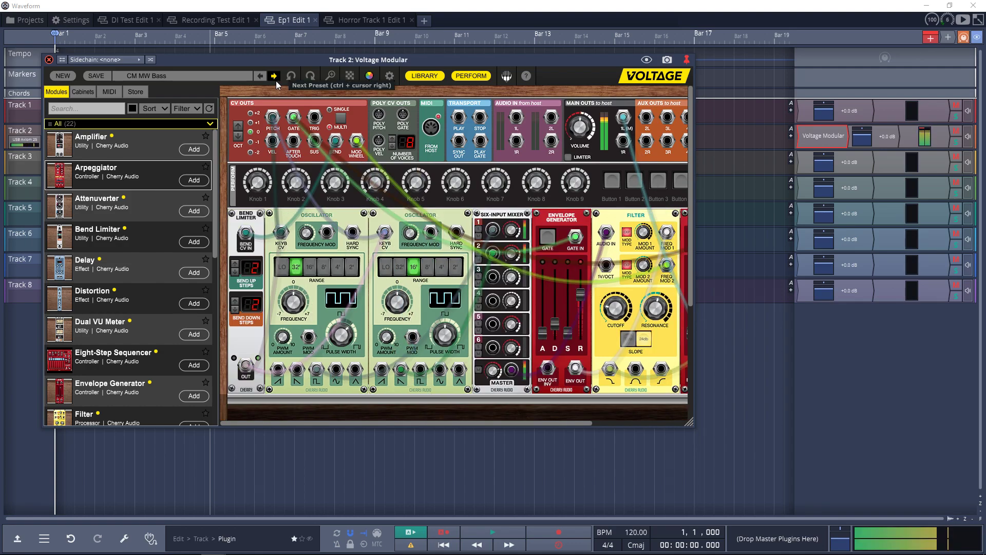
pyautogui.click(276, 79)
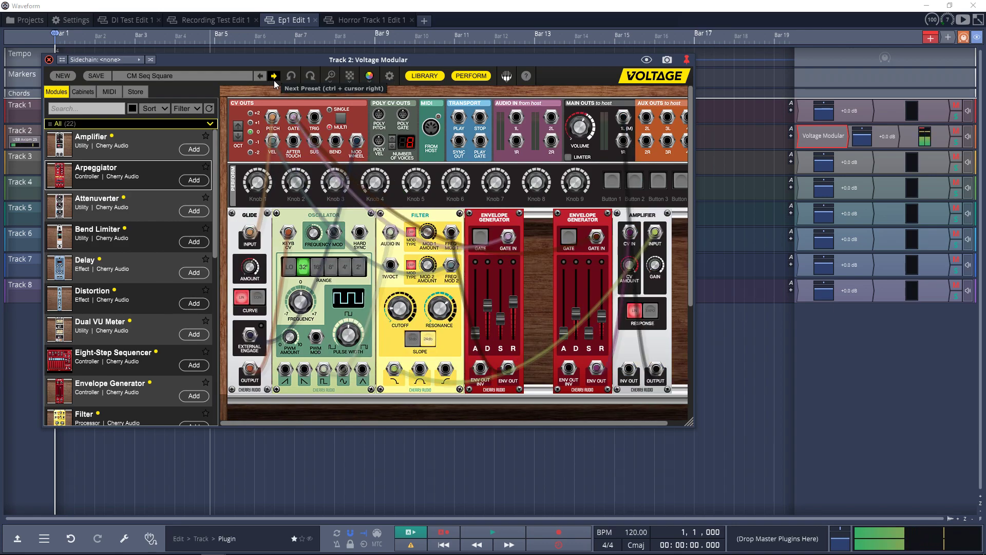
pyautogui.click(273, 81)
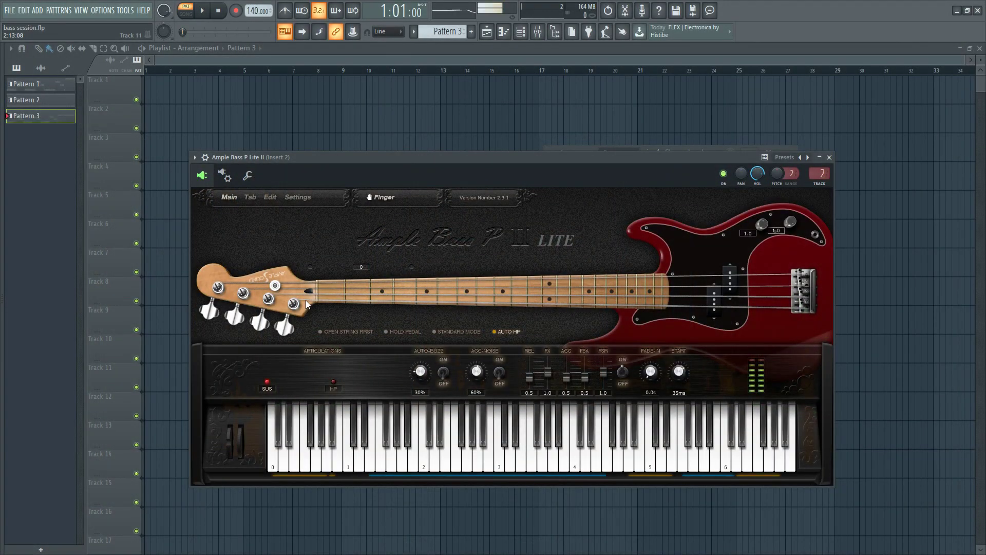
# Step: Pluck and strum the Ample Bass strings, play keyboard notes and a low run, then play the song
pyautogui.moveTo(307, 301)
pyautogui.mouseDown()
pyautogui.moveTo(381, 301)
pyautogui.moveTo(380, 292)
pyautogui.moveTo(336, 291)
pyautogui.moveTo(387, 278)
pyautogui.mouseUp()
pyautogui.click(726, 465)
pyautogui.click(688, 462)
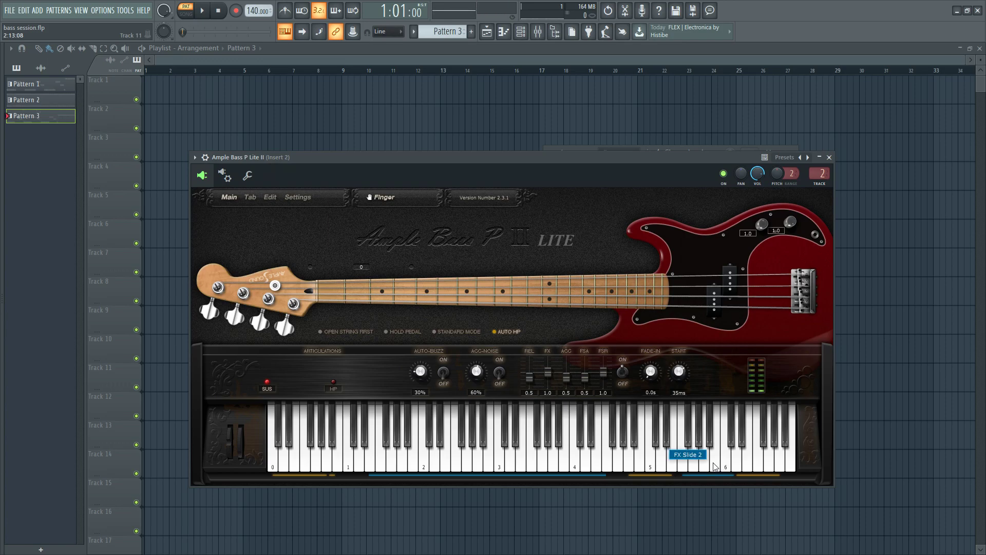
pyautogui.click(691, 467)
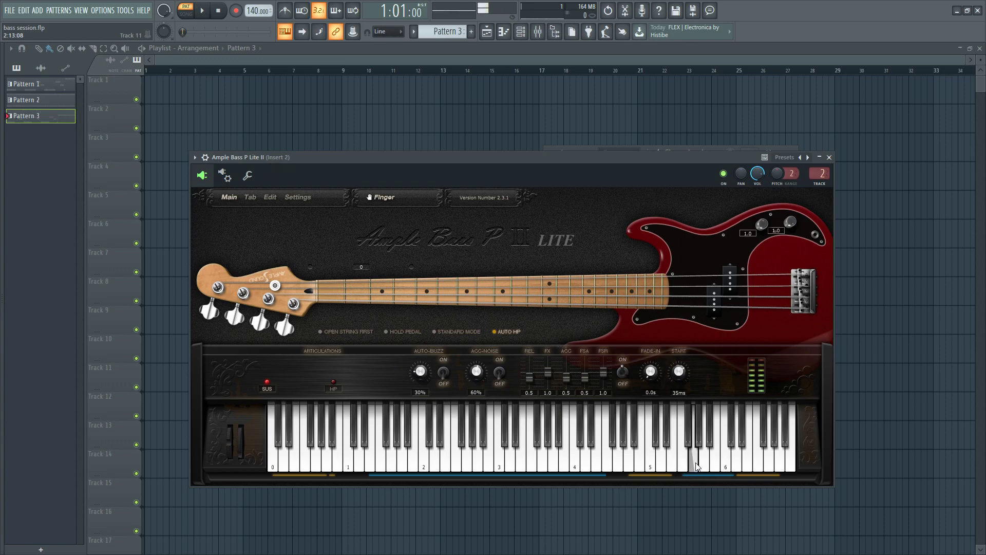
pyautogui.click(704, 466)
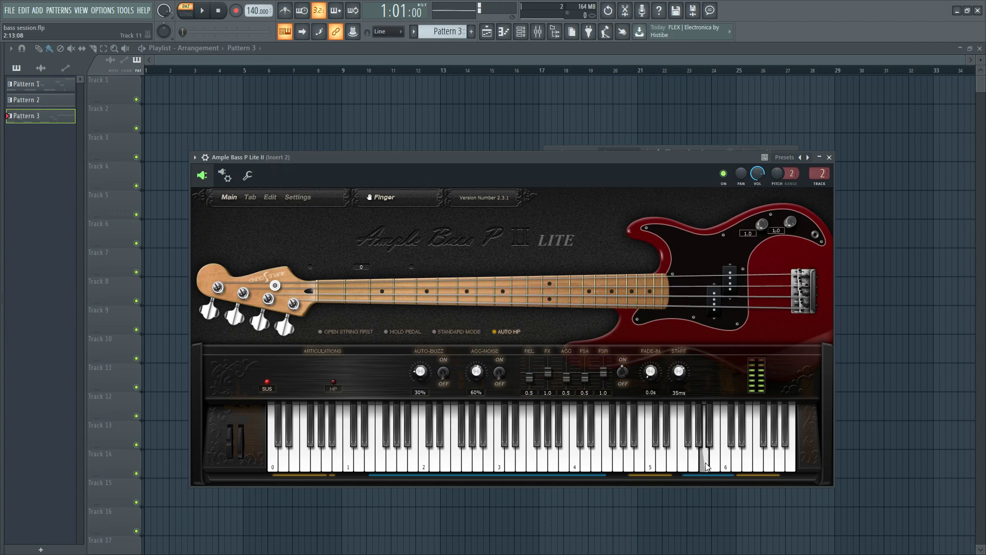
pyautogui.click(434, 466)
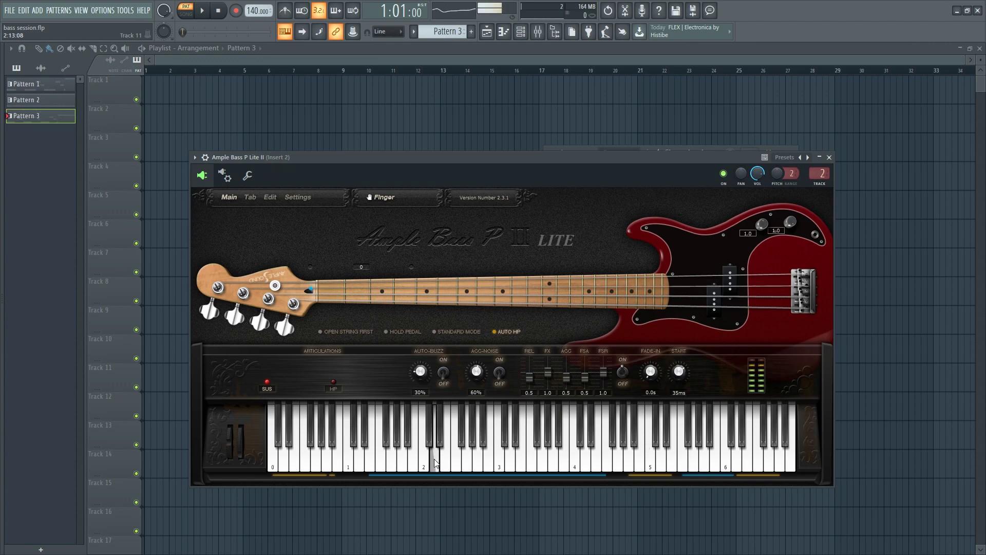
pyautogui.click(424, 466)
pyautogui.click(404, 466)
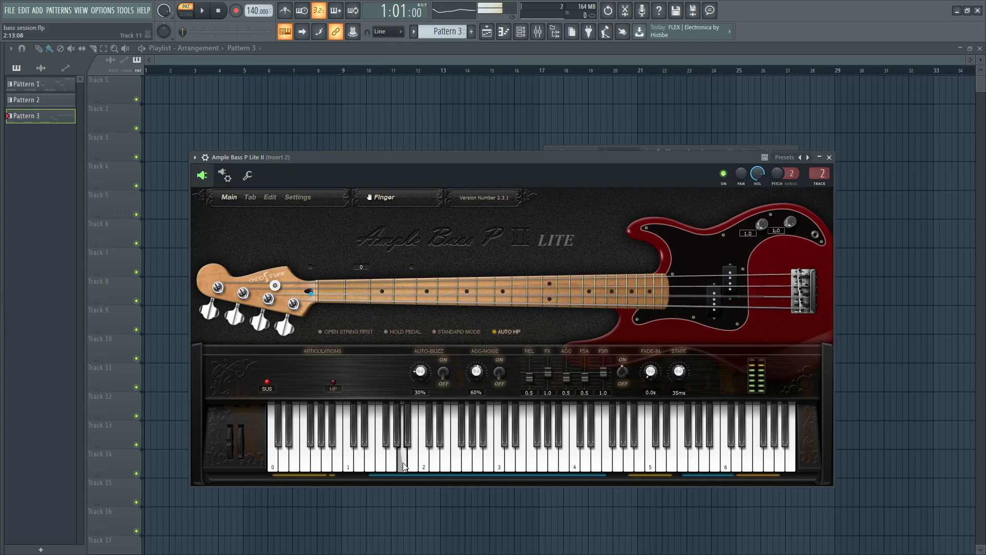
pyautogui.moveTo(323, 305); pyautogui.dragTo(333, 288)
pyautogui.click(202, 10)
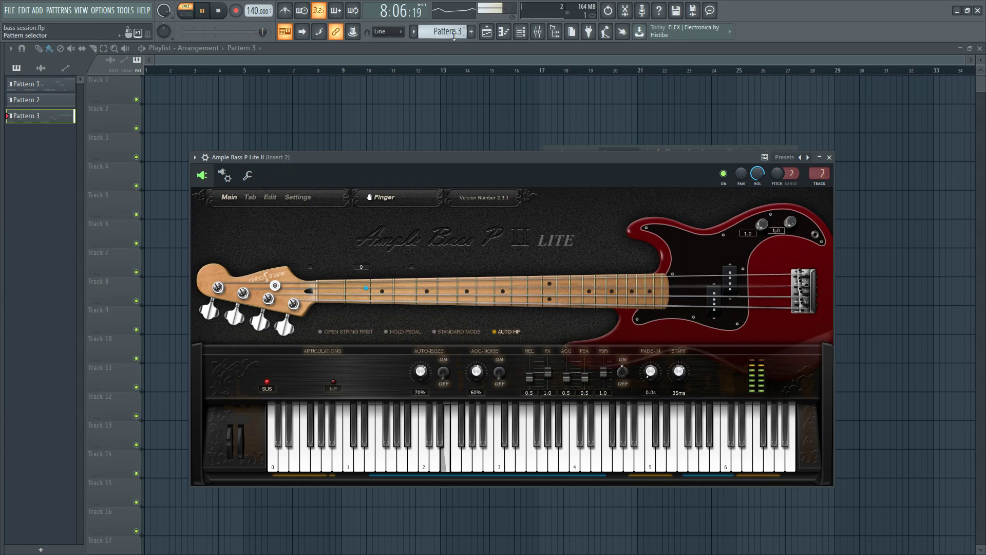
pyautogui.scroll(2, 439, 30)
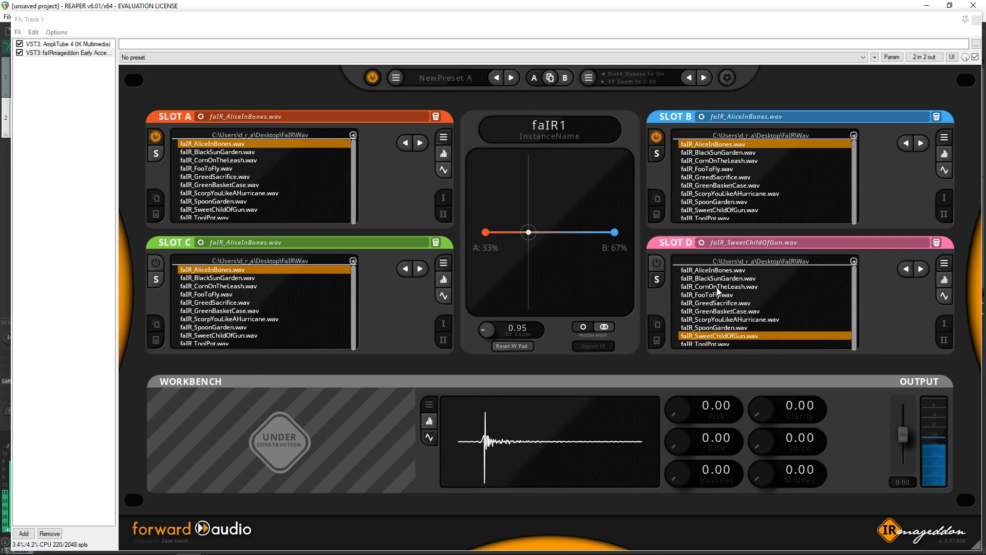
# Step: Load each impulse response into Slot B in turn, from BlackSunGarden through ToolPot and AliceInBones, ending on faIR_CornOnTheLeash.wav
pyautogui.click(740, 153)
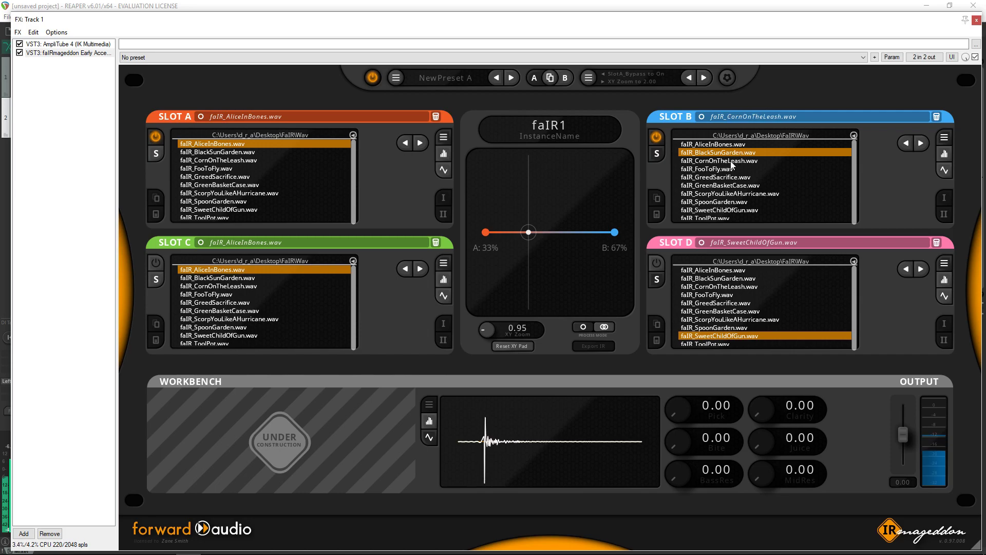
pyautogui.click(730, 161)
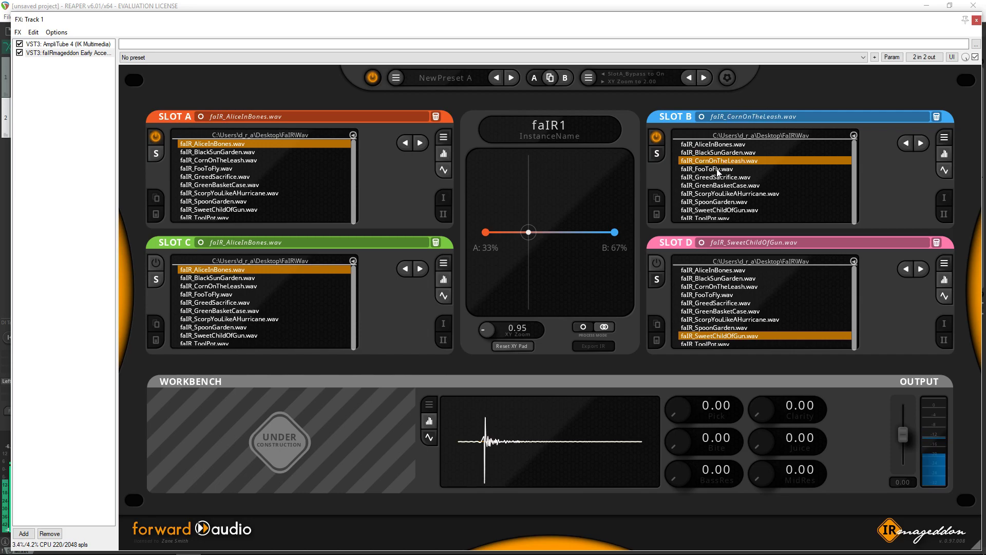
pyautogui.click(718, 169)
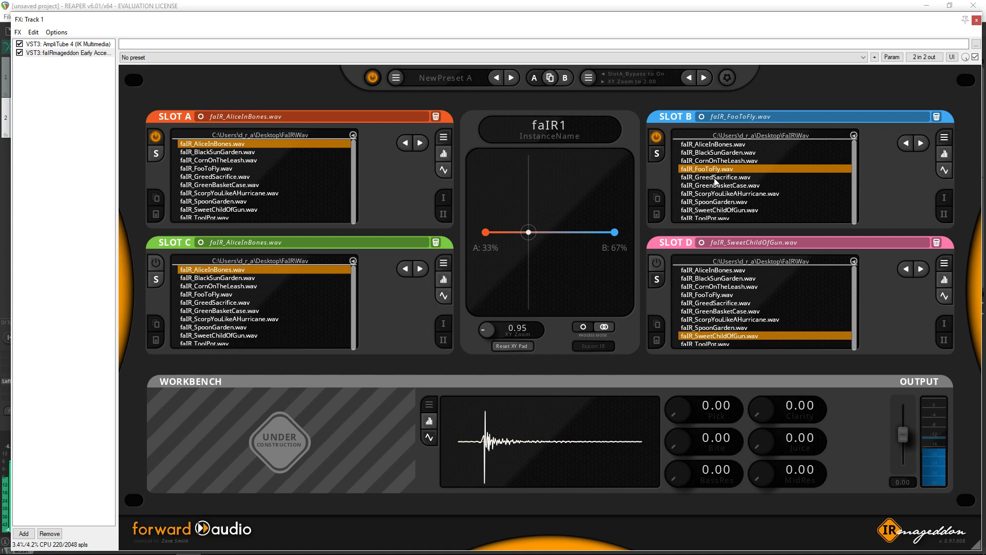
pyautogui.click(716, 178)
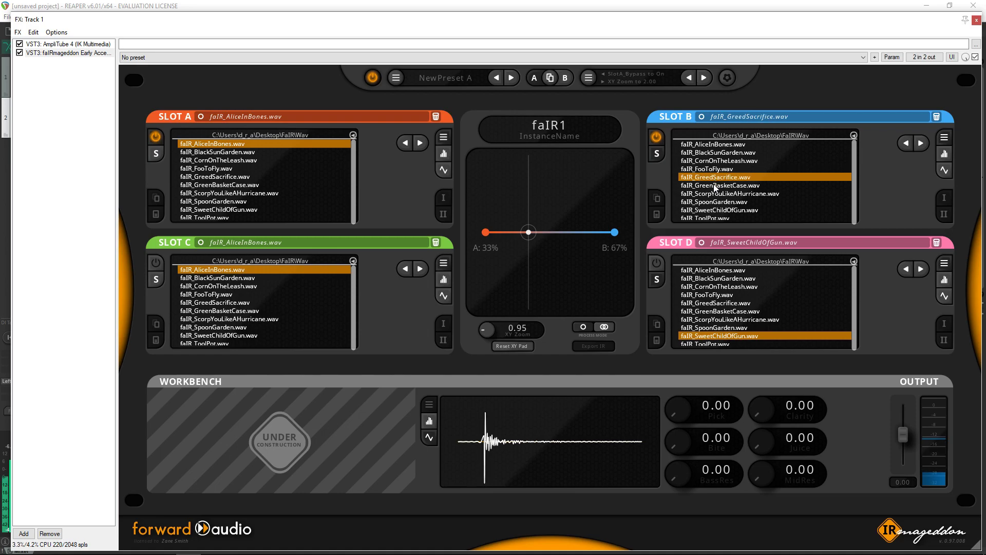
pyautogui.click(713, 187)
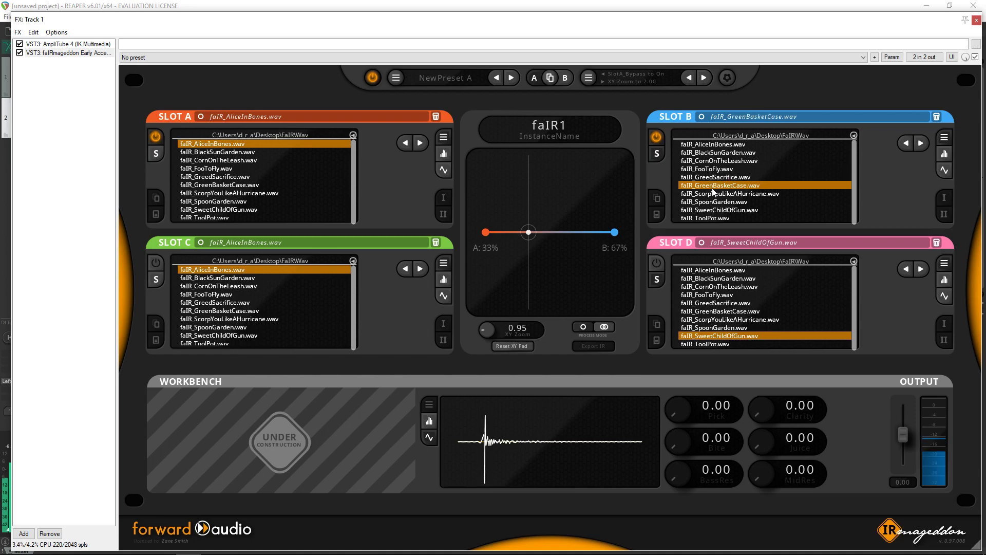
pyautogui.click(711, 194)
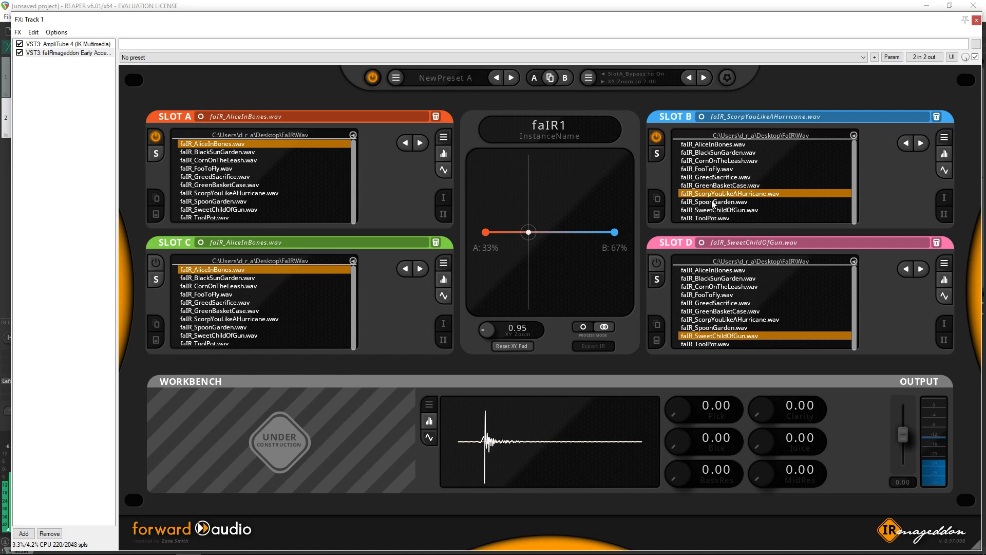
pyautogui.click(711, 202)
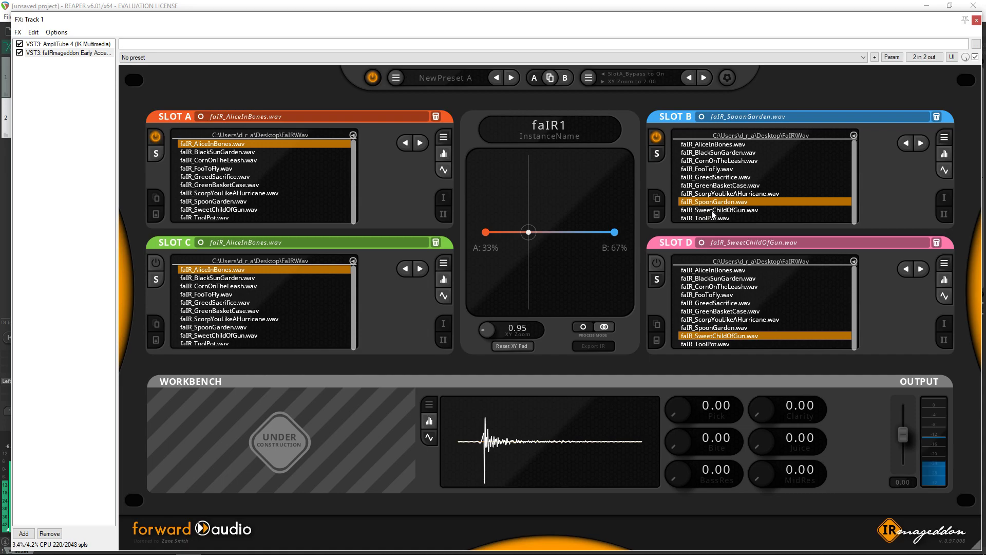
pyautogui.click(713, 210)
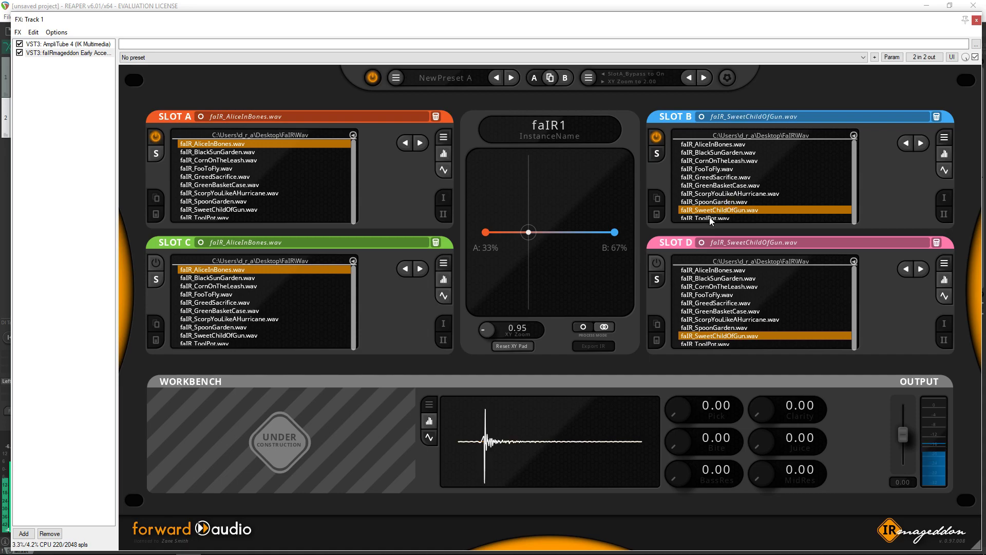
pyautogui.click(710, 216)
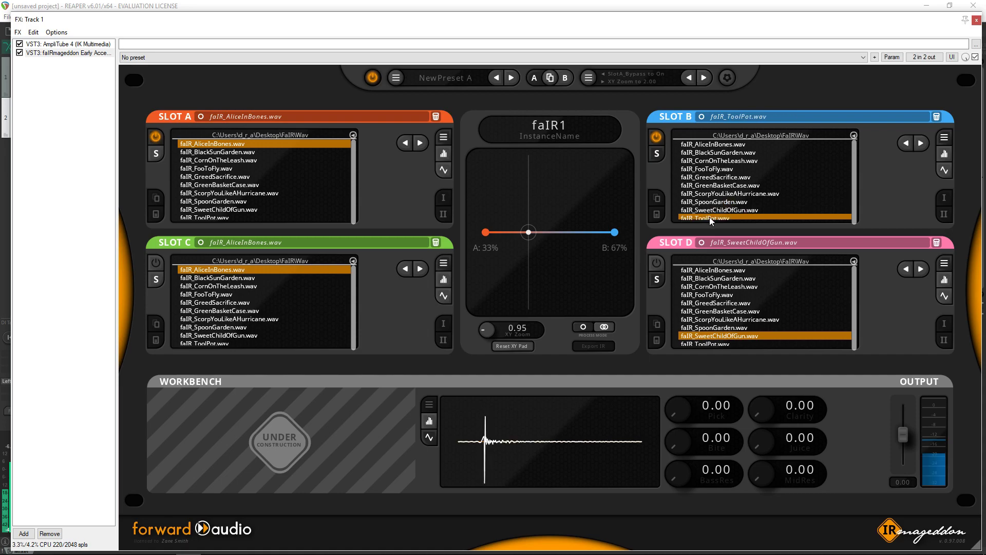
pyautogui.click(717, 145)
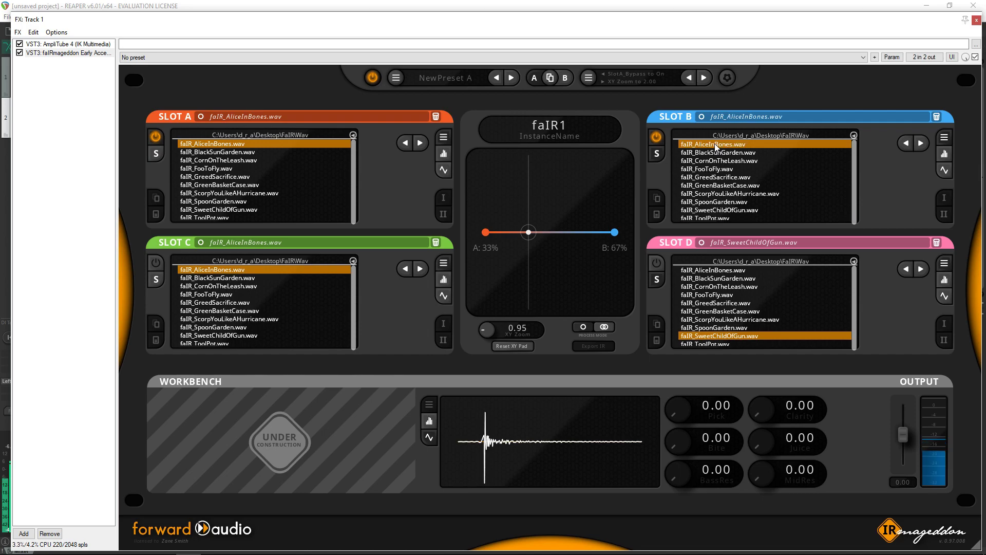
pyautogui.click(711, 152)
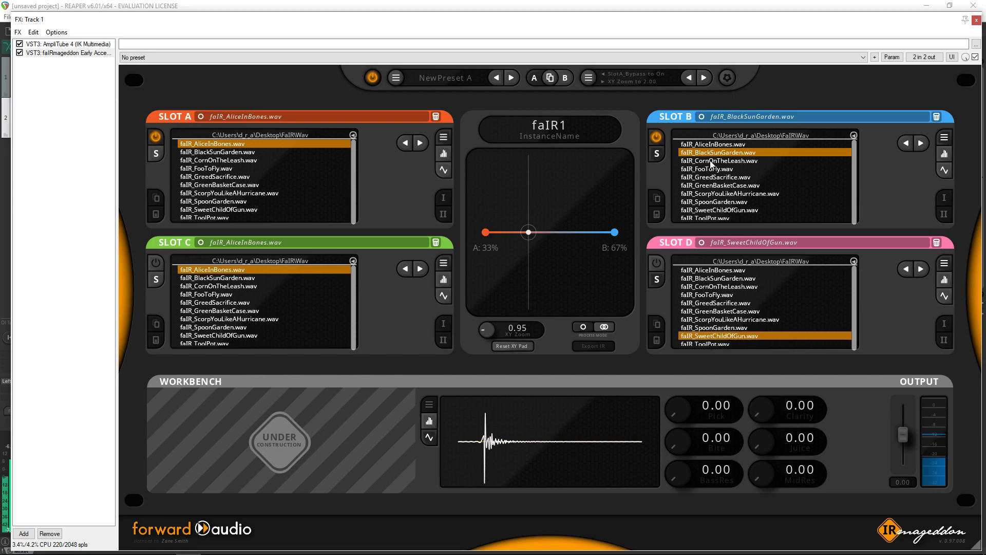
pyautogui.click(711, 160)
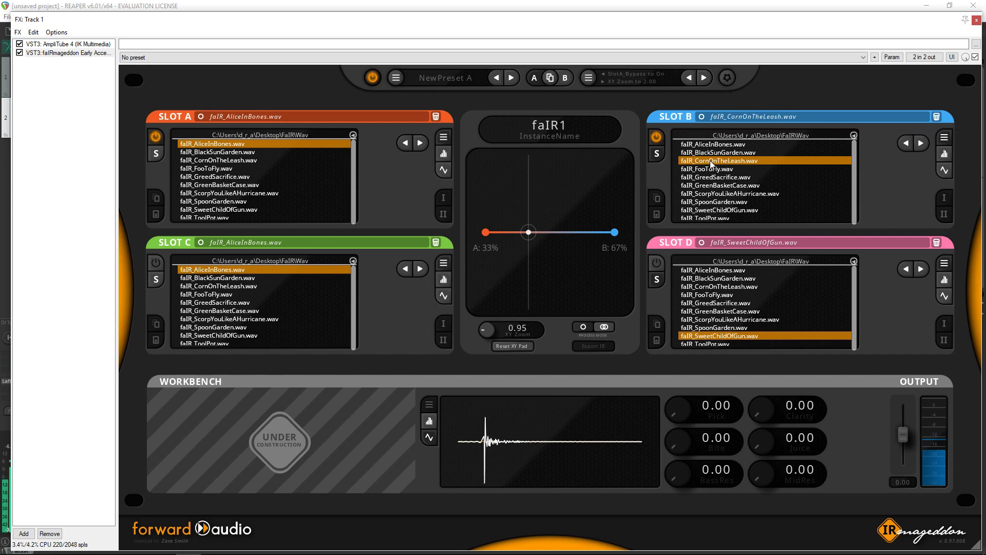